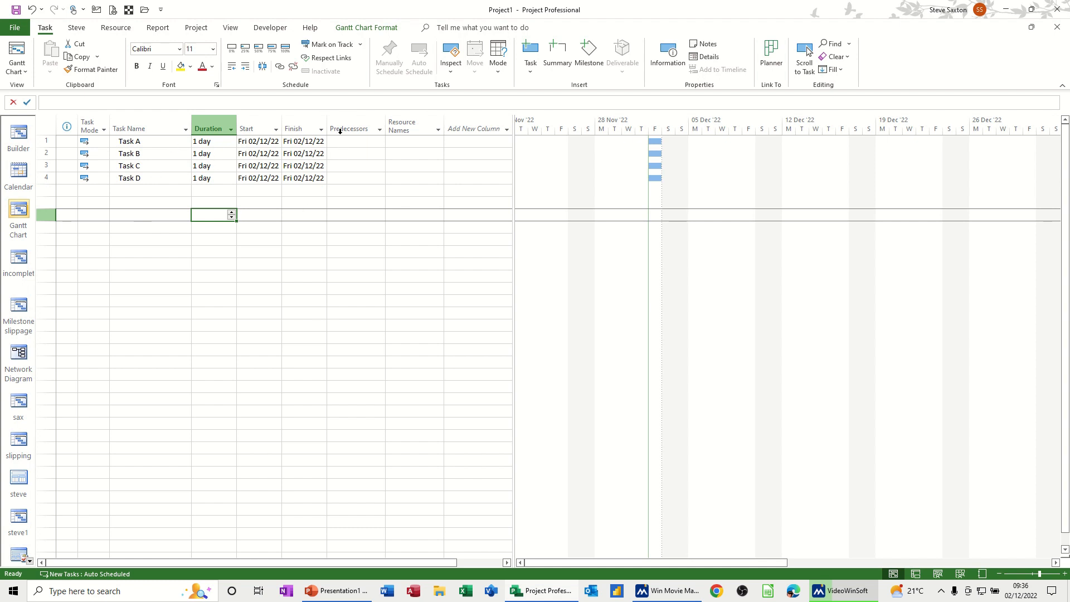
Step: Turn on critical task highlighting for the Gantt chart bars
click(366, 29)
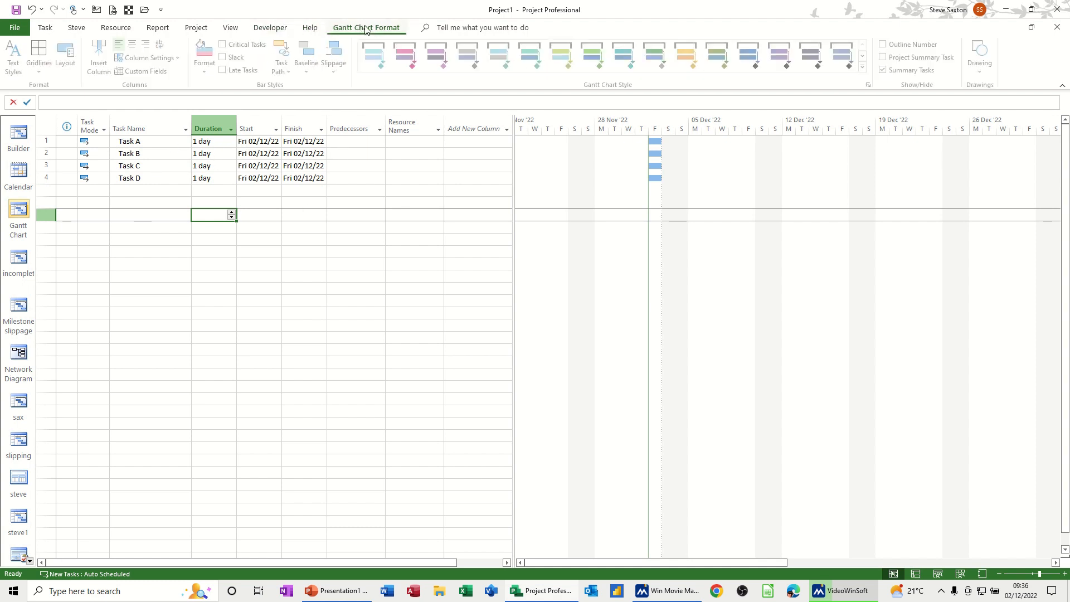
click(225, 45)
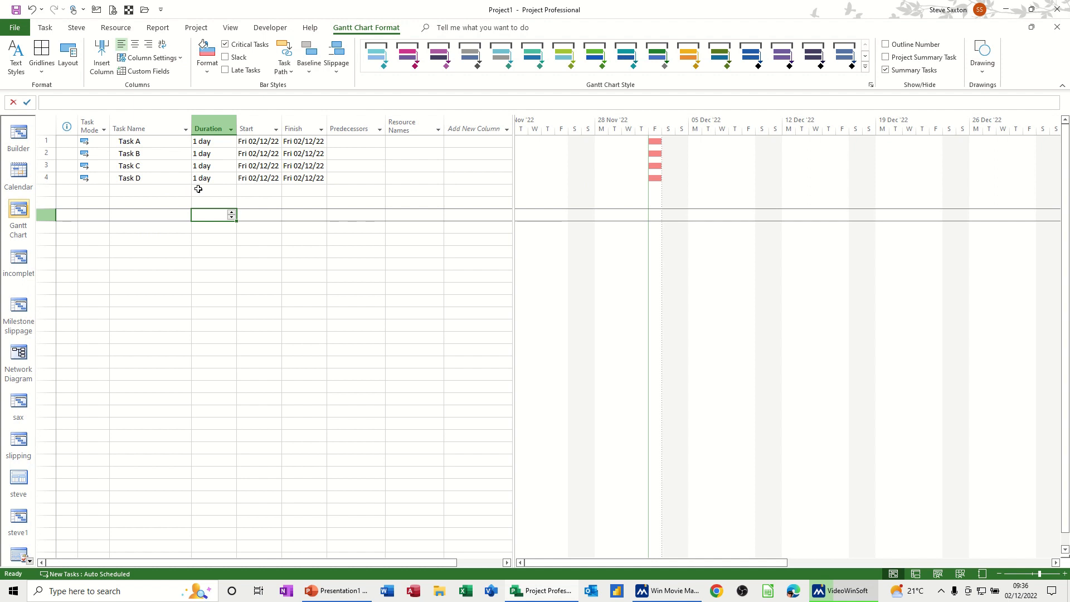
Step: Link the tasks in two pairs by setting Task B's predecessor to 1 and Task D's predecessor to 3
click(356, 154)
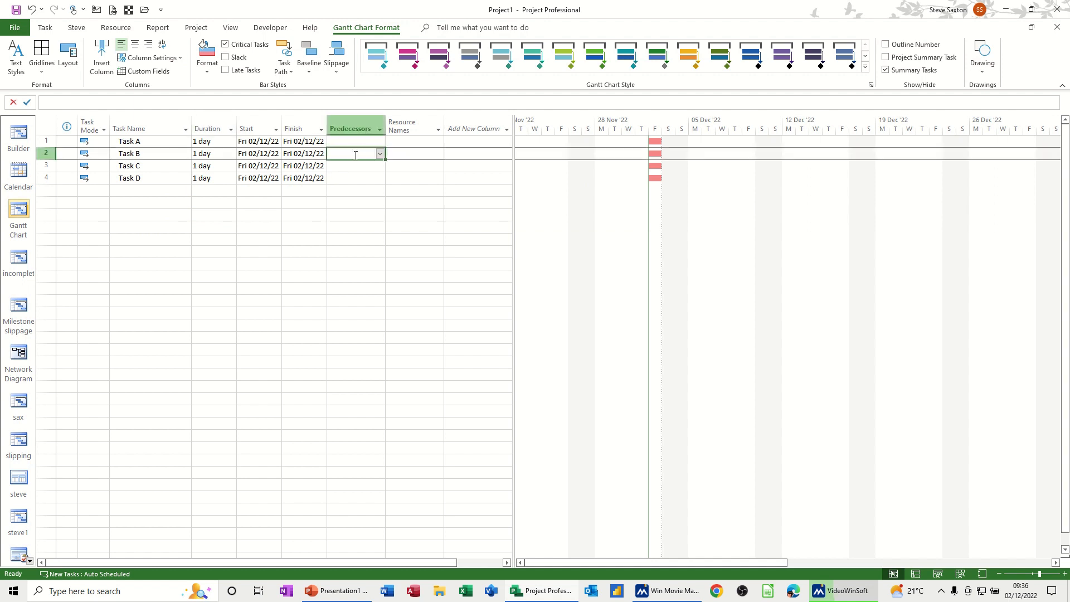
text(1)
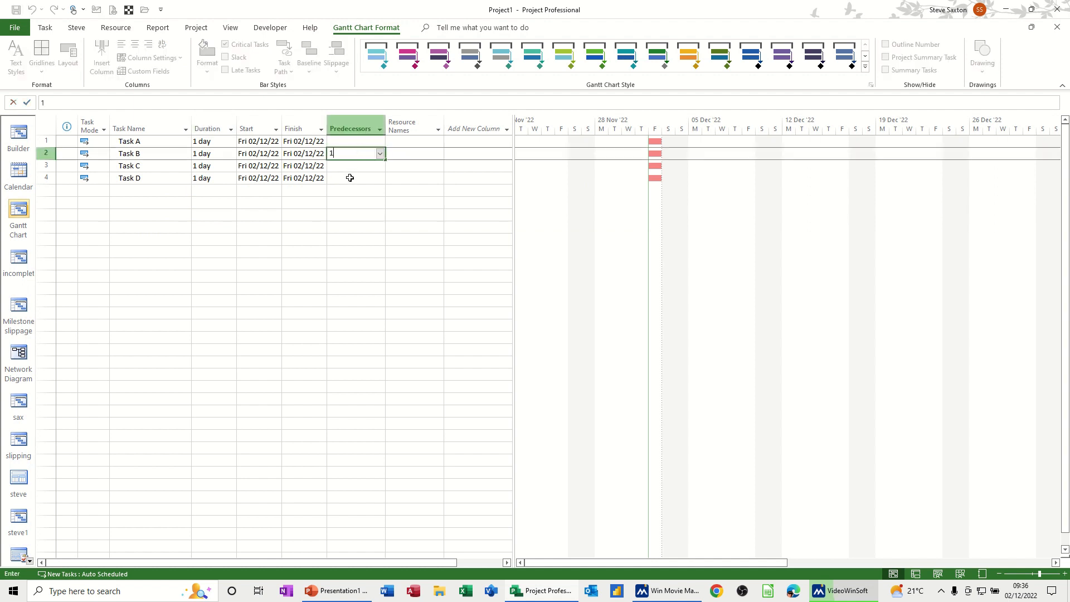
click(350, 178)
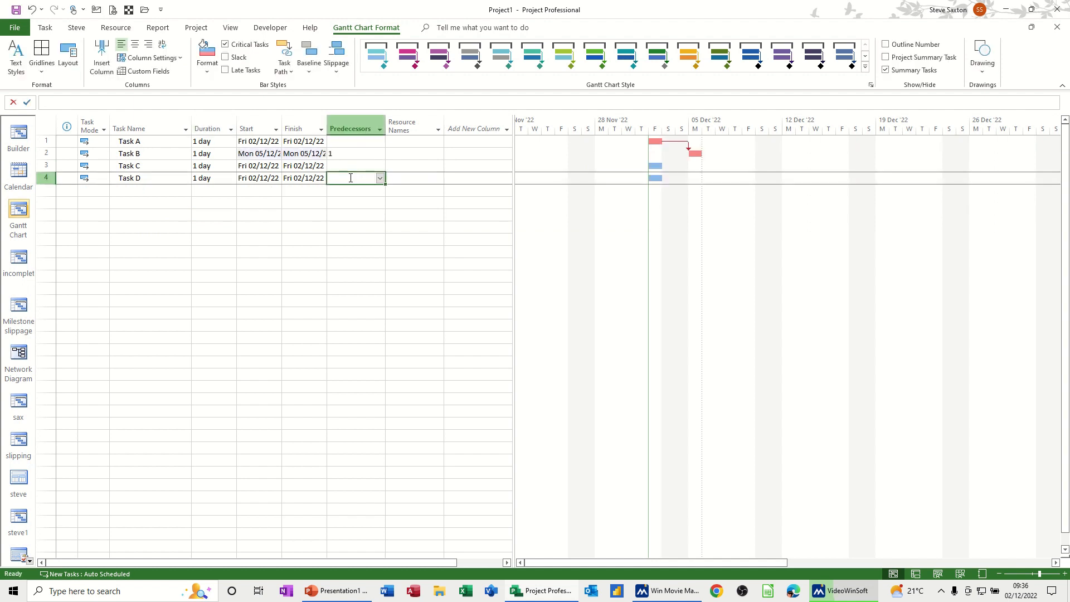
text(3)
click(279, 204)
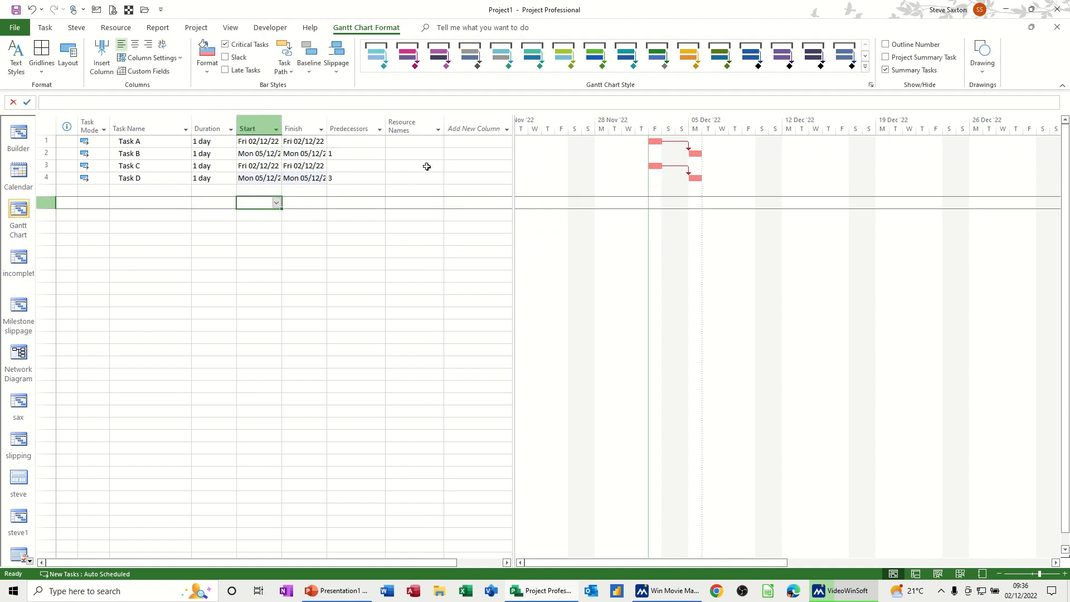
Step: Move Task A's bar on the Gantt chart so that it starts on Mon 05/12/22
drag(654, 141, 704, 142)
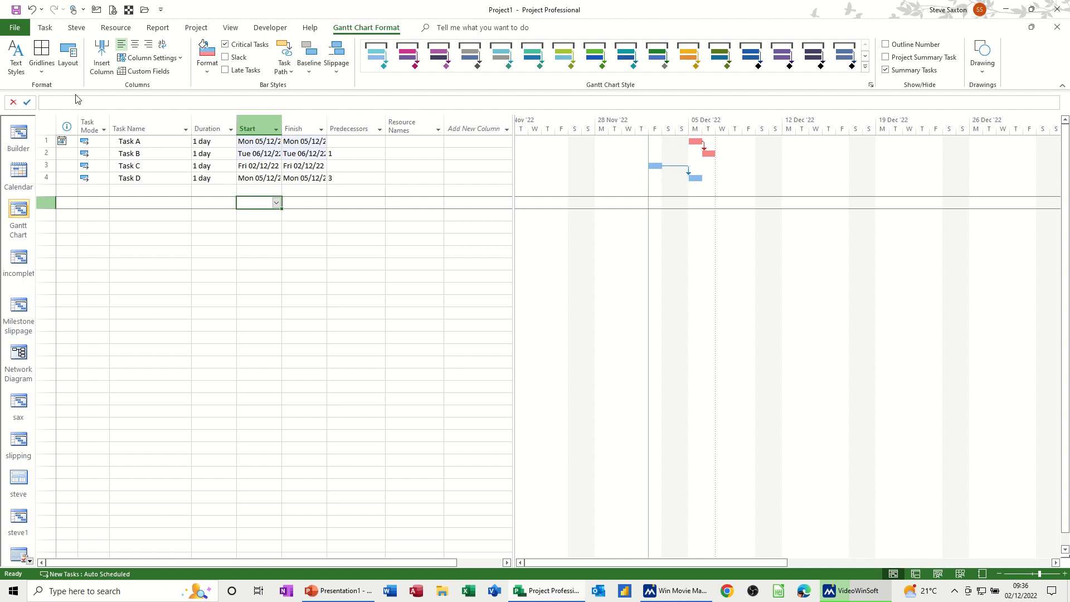
Step: Enable the calculation of multiple critical paths in the advanced project options
click(15, 29)
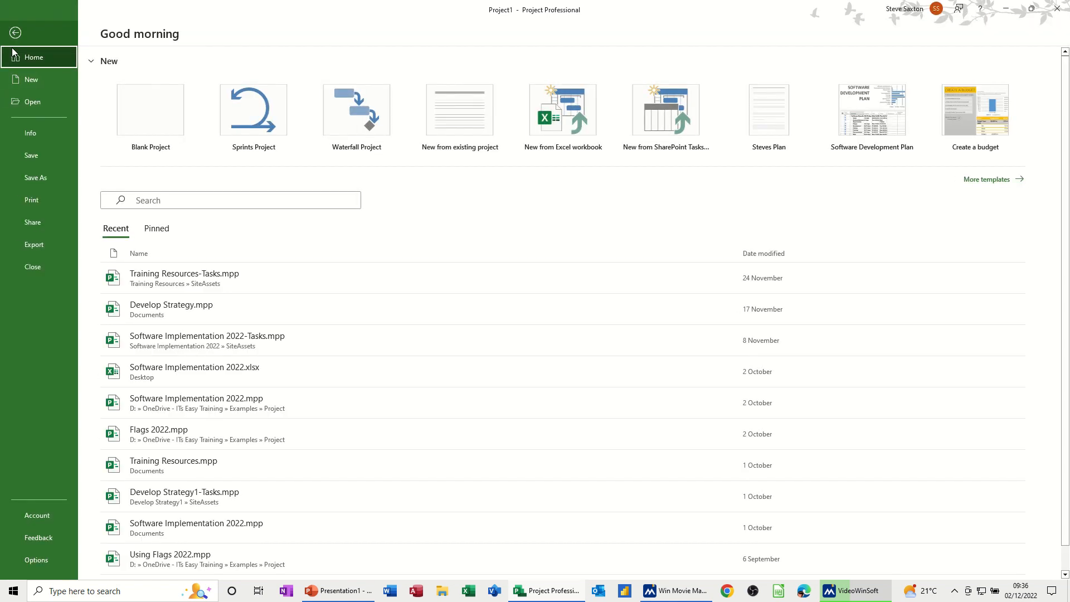
click(25, 560)
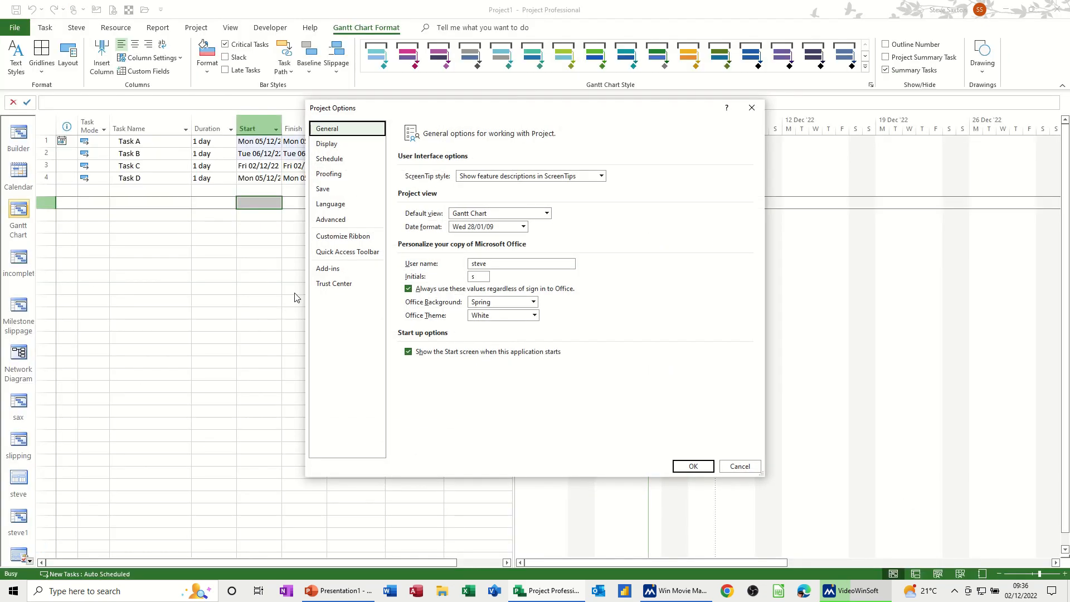
click(335, 221)
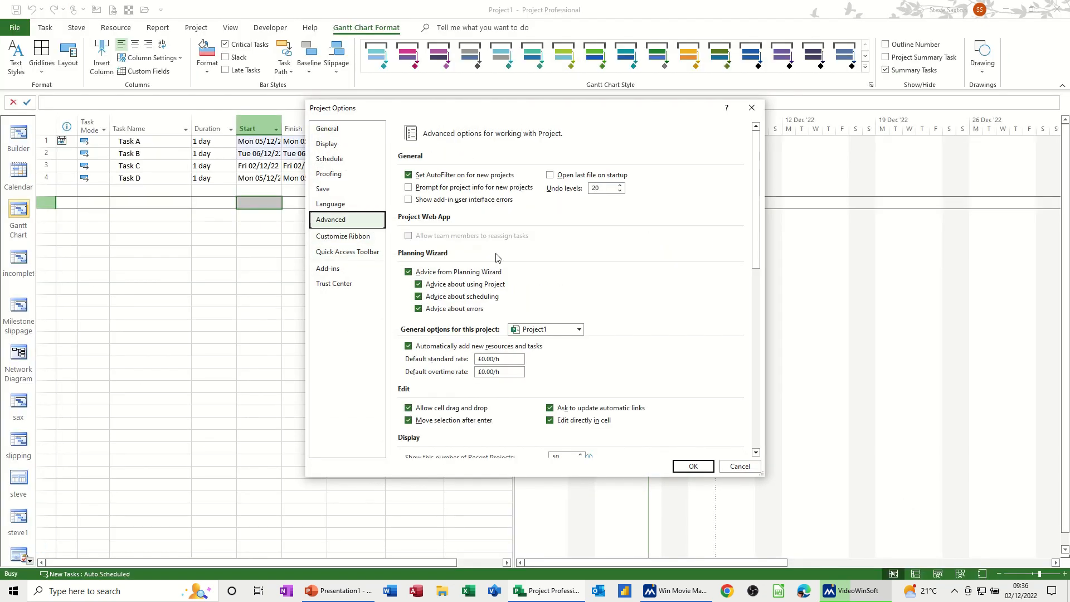
drag(756, 212, 755, 393)
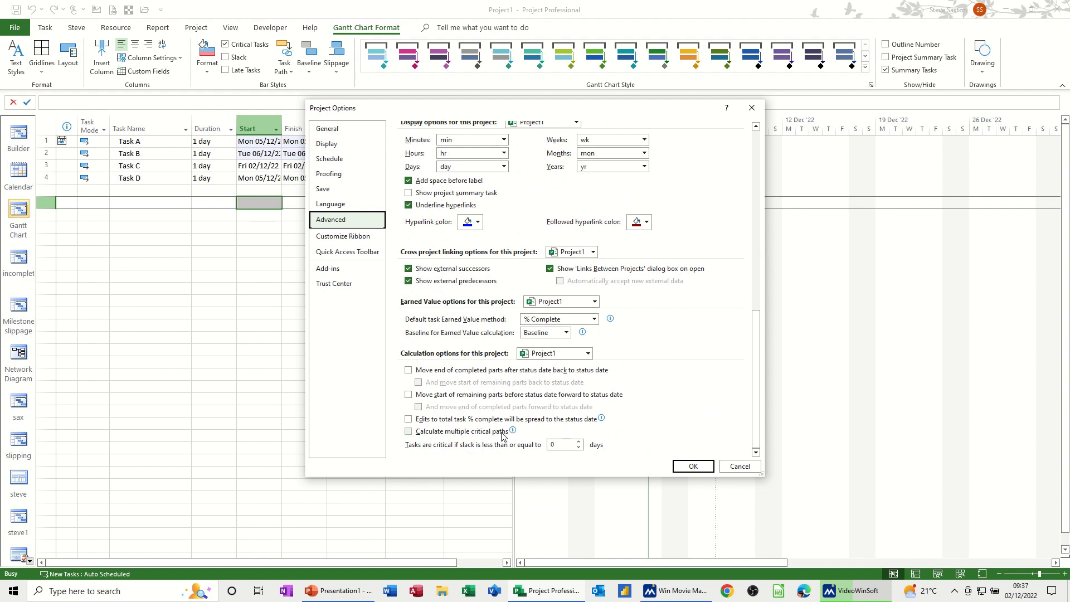
click(409, 432)
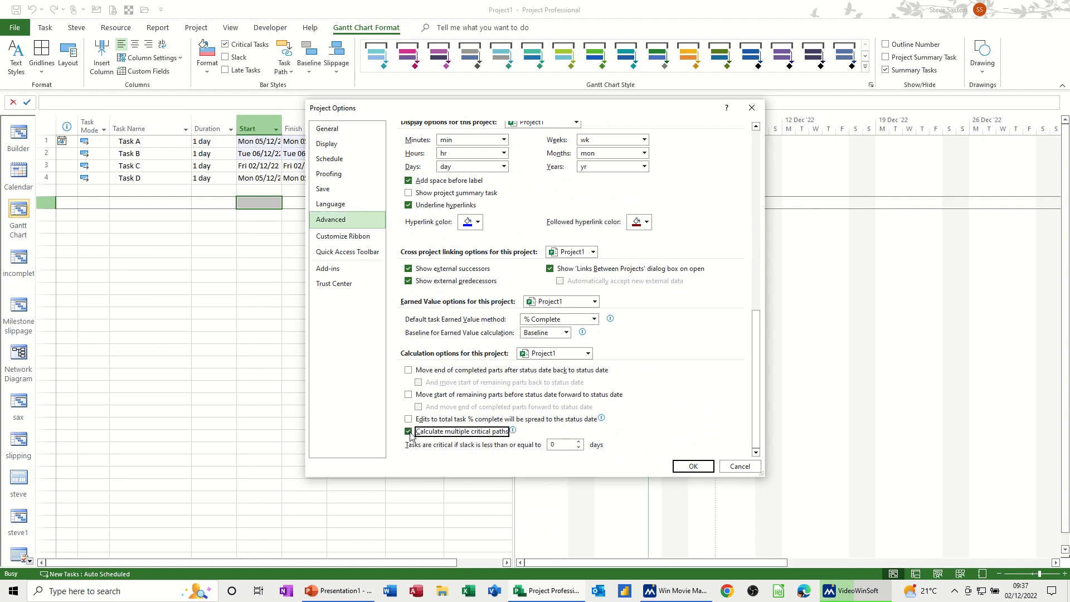
click(687, 466)
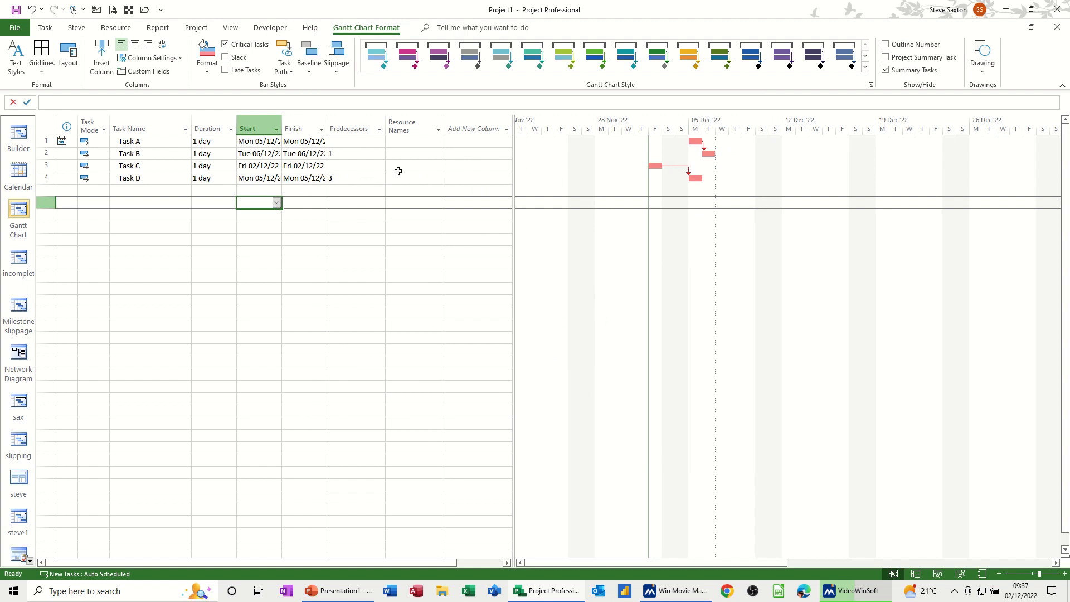
Step: Try linking Task C to predecessor 2, and clear that predecessor again
click(354, 166)
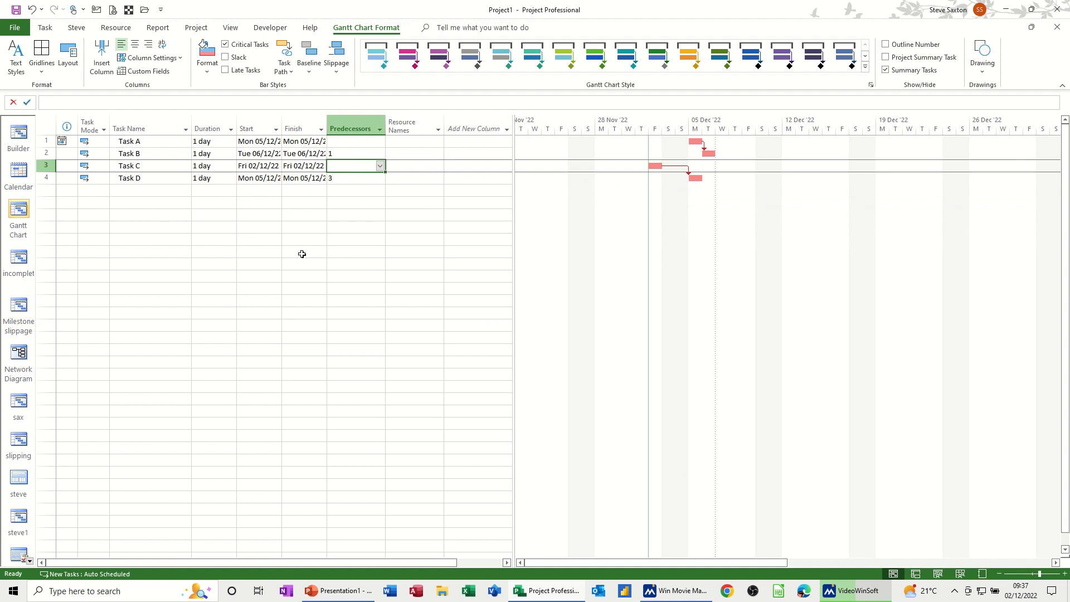
text(2)
click(323, 216)
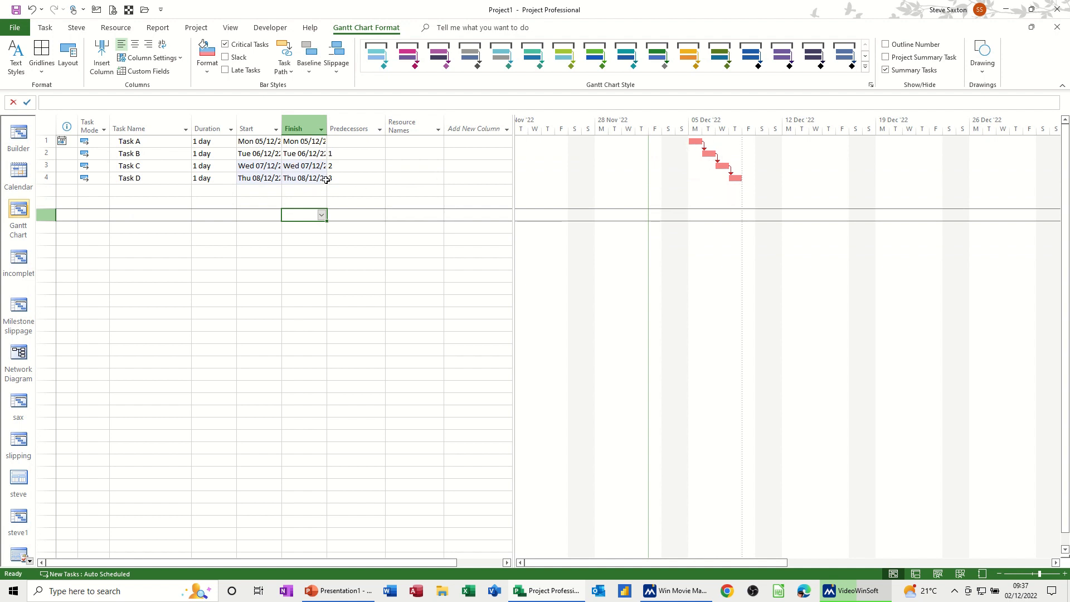
click(344, 168)
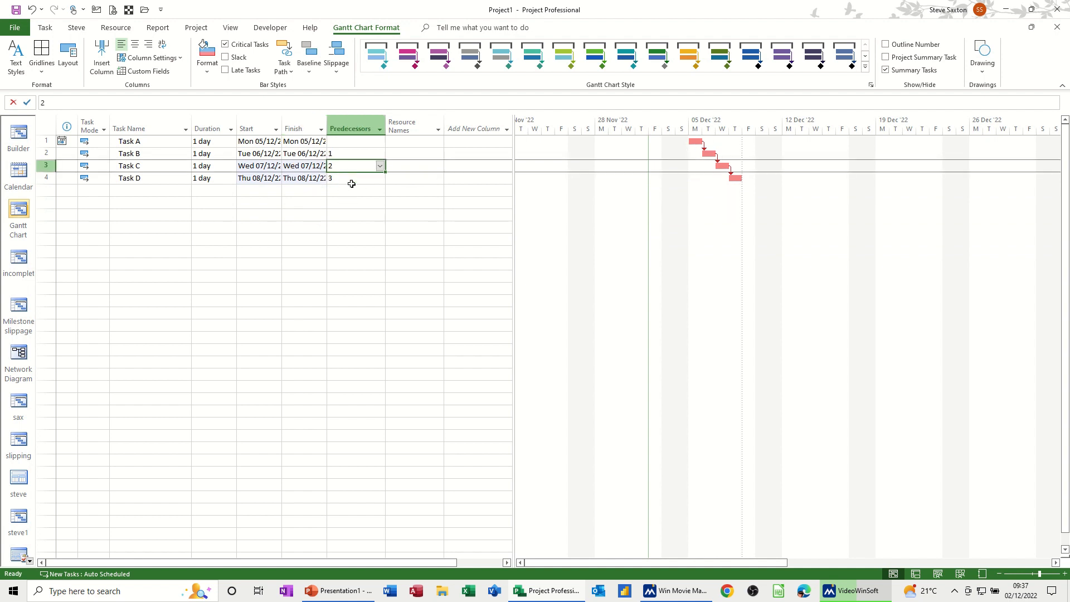
key(Delete)
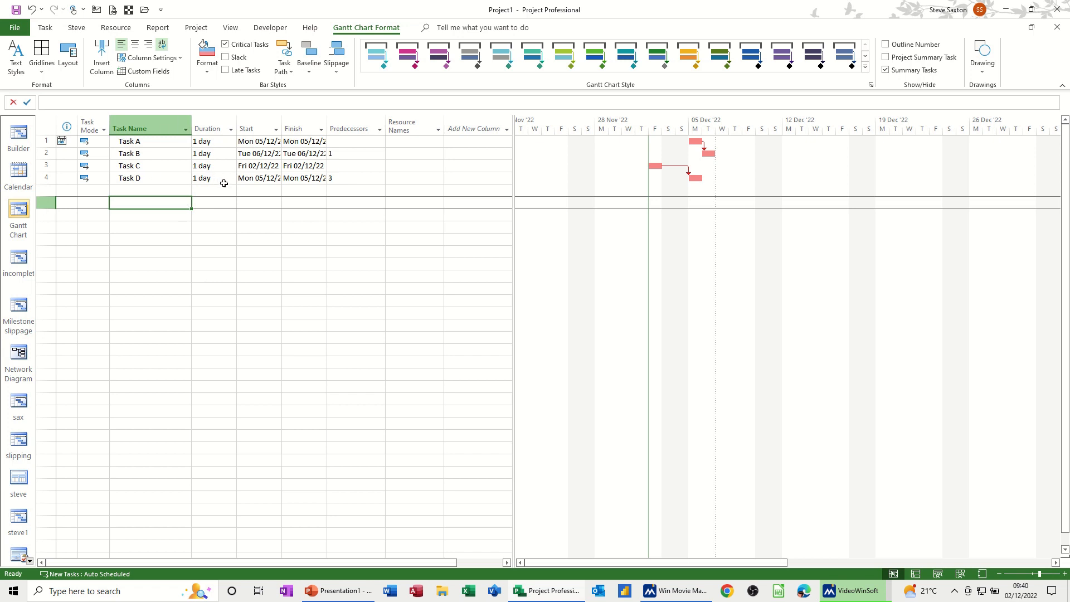
Step: Disable the calculation of multiple critical paths in the advanced project options
click(15, 28)
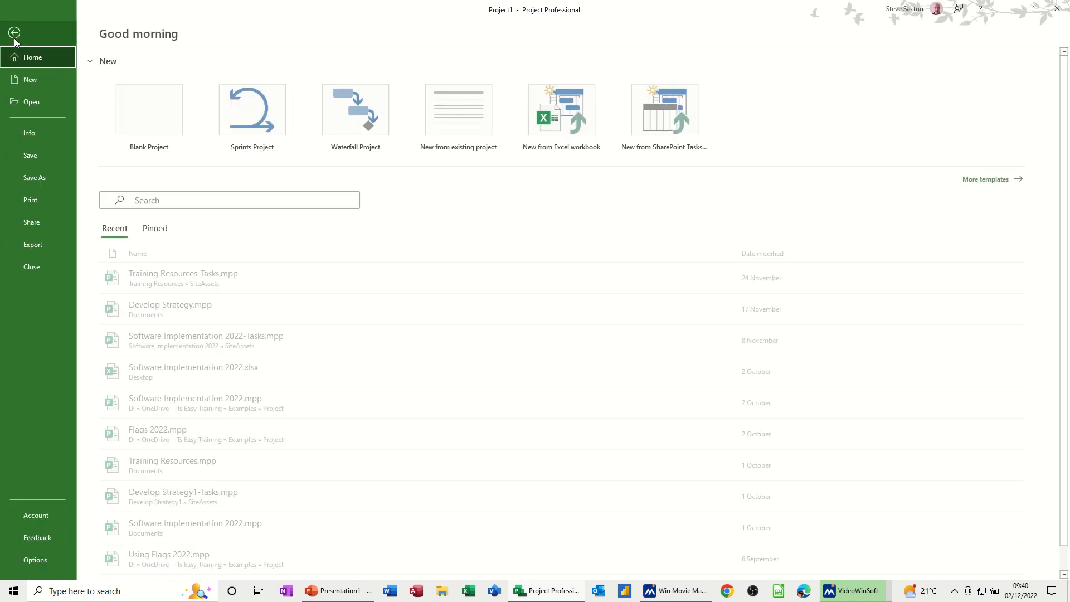
click(24, 560)
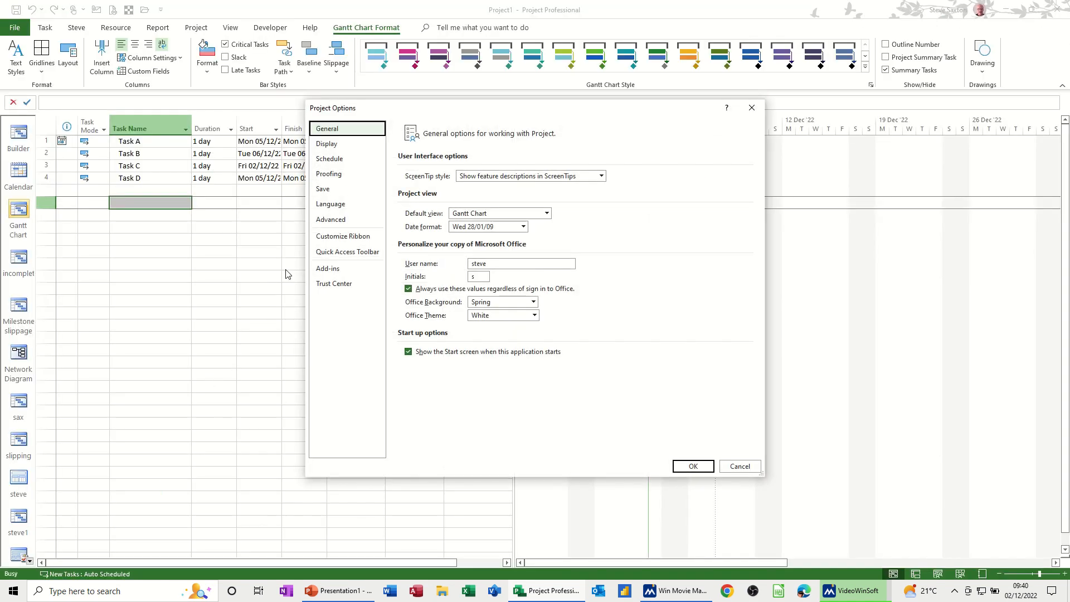
click(327, 220)
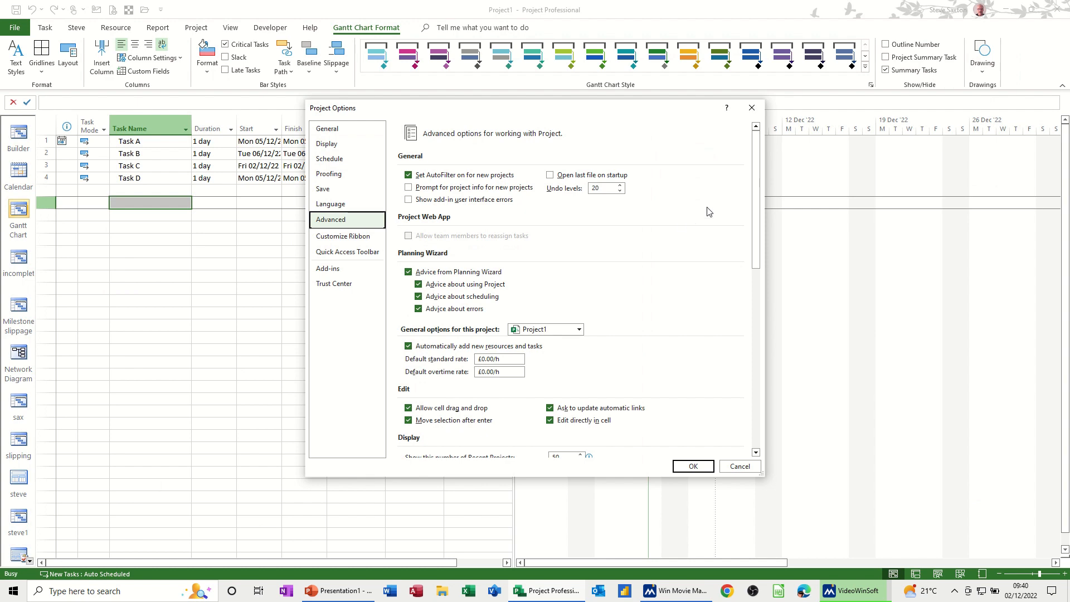
drag(754, 178, 755, 360)
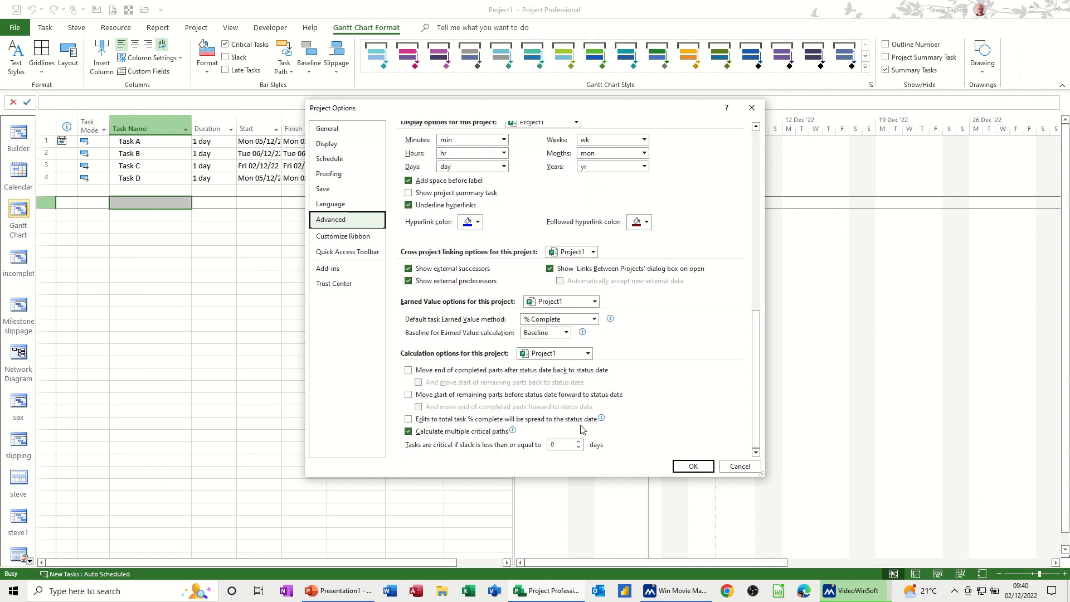
click(408, 432)
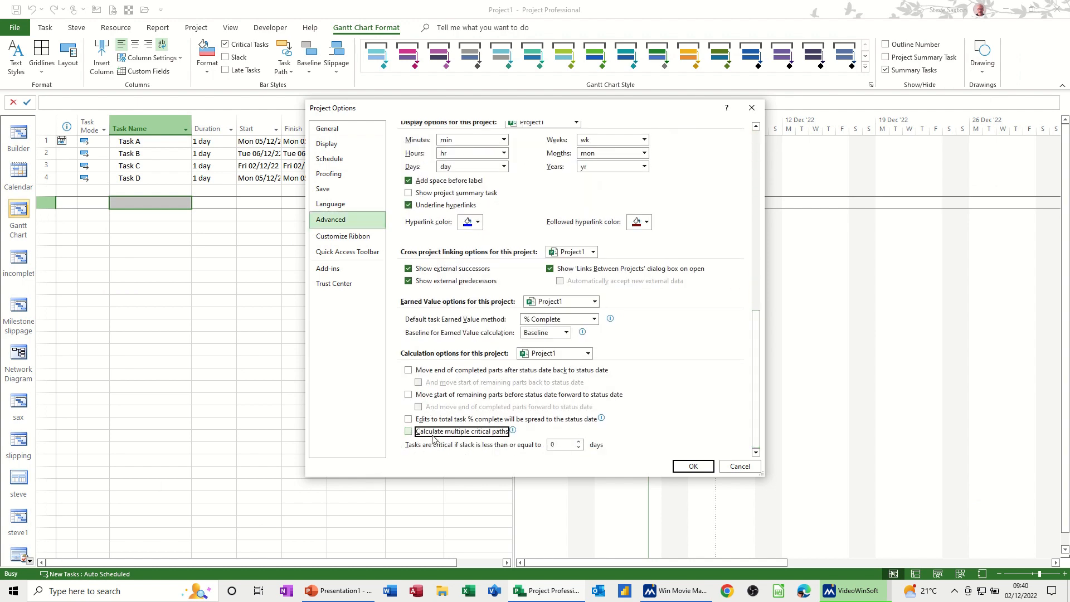
click(689, 466)
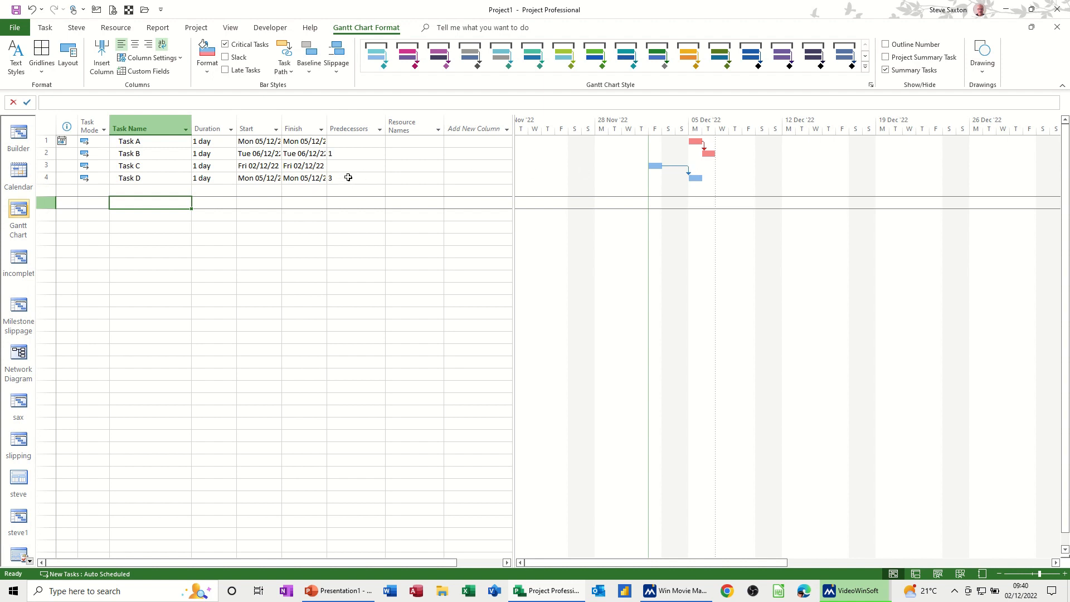
Step: Delete Task C and Task D from the task list
drag(44, 165, 47, 174)
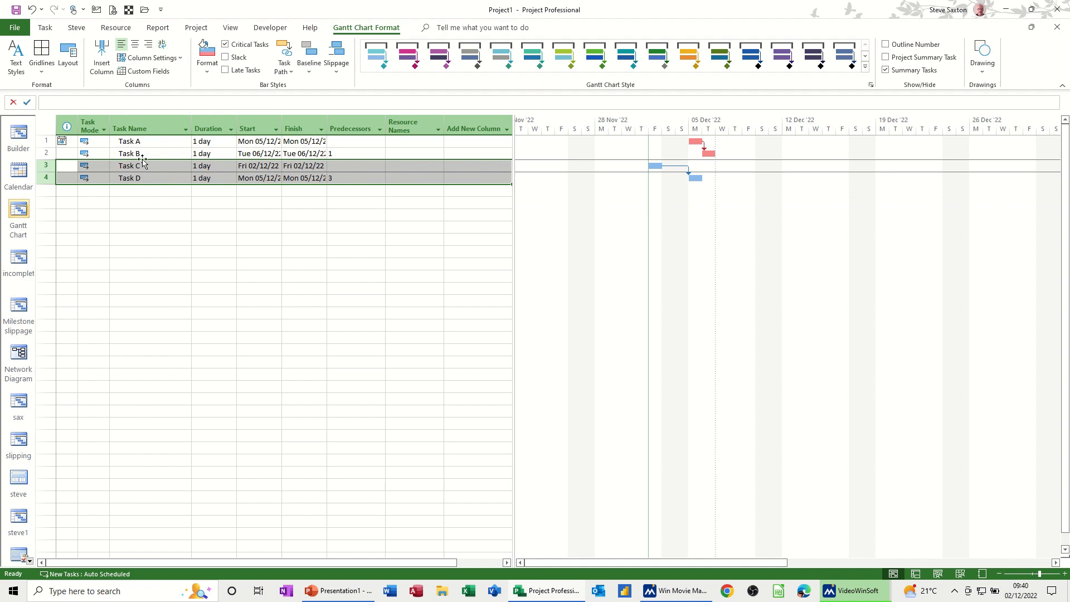
key(Delete)
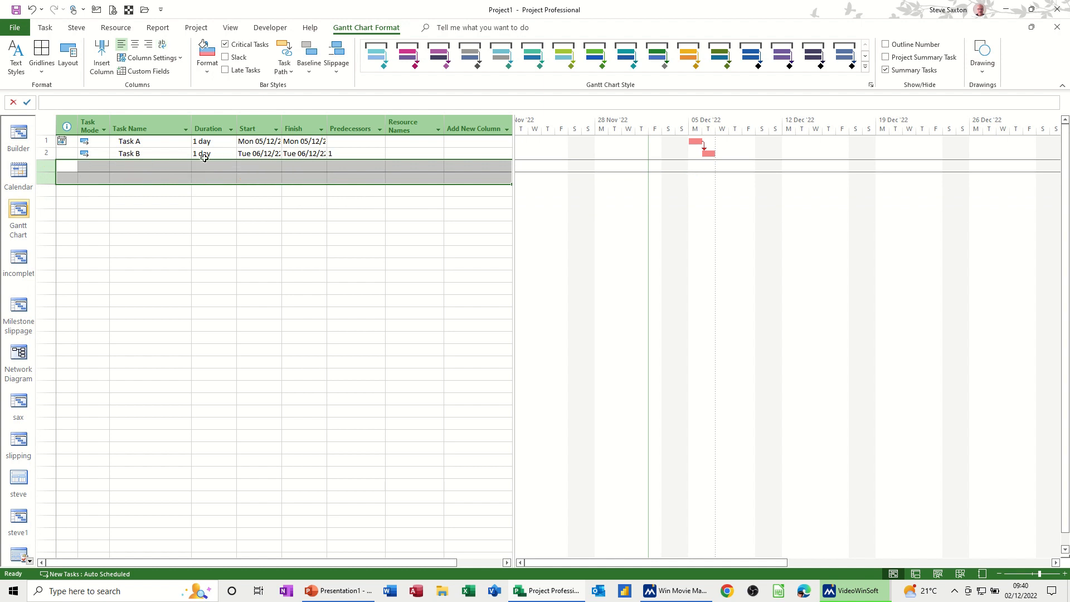
Step: Set Task B's start date to Fri 09/12/22, choosing to move the task and keep its link to Task A
click(255, 153)
click(277, 154)
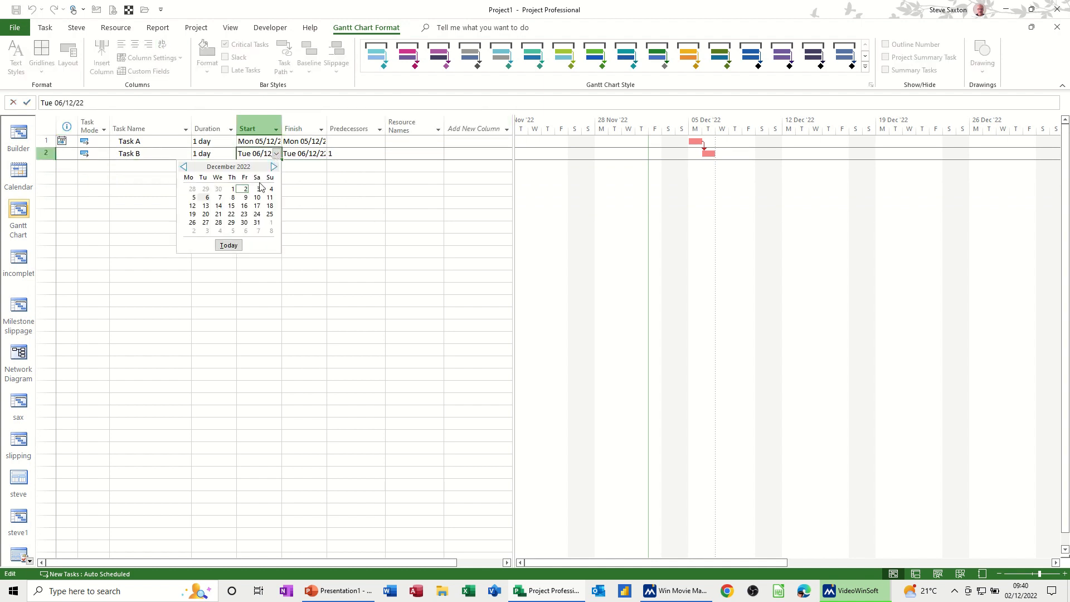
click(246, 197)
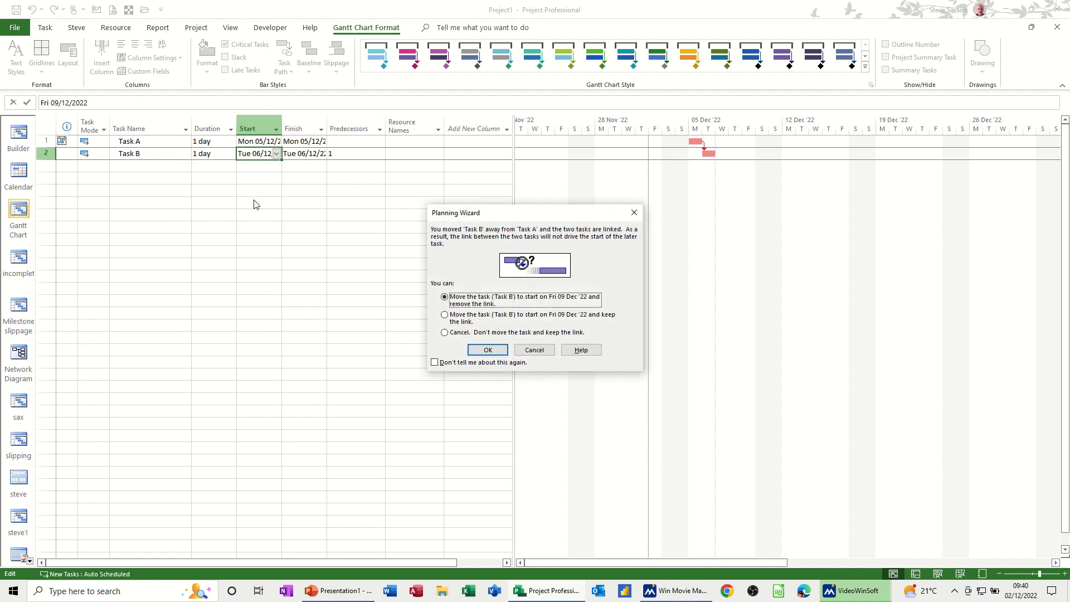
click(446, 315)
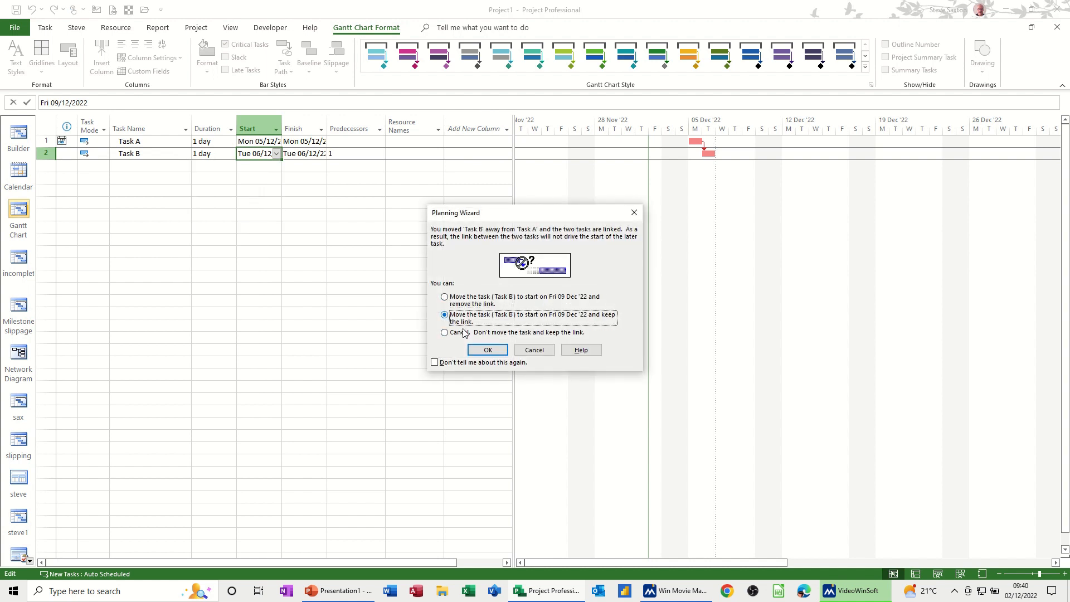
click(486, 350)
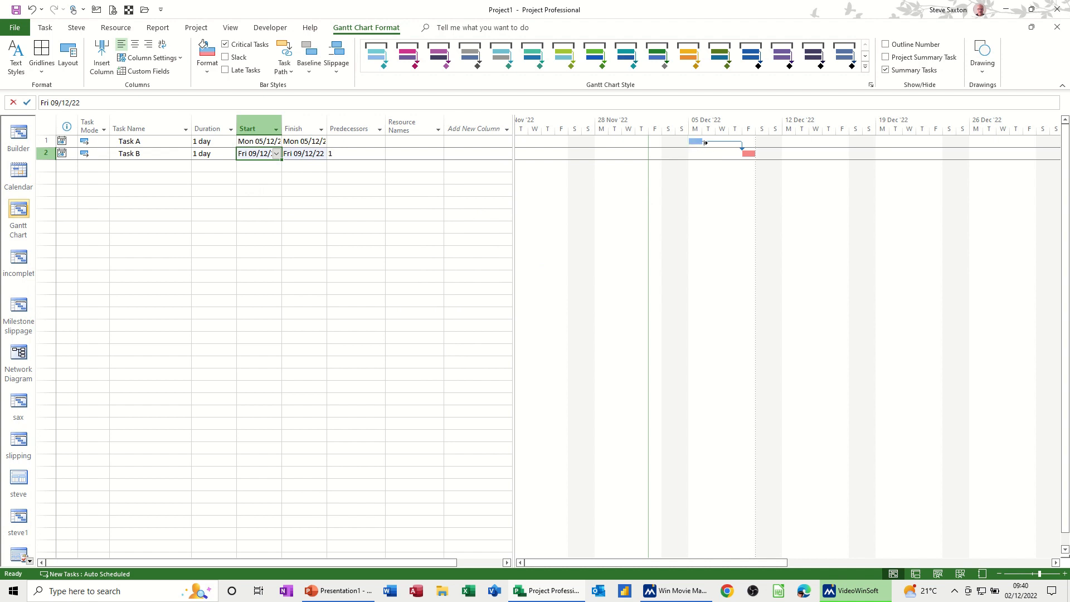
Step: Set a lag of 5 days on Task B's finish-to-start link from Task A
mouse_move(697, 143)
click(350, 154)
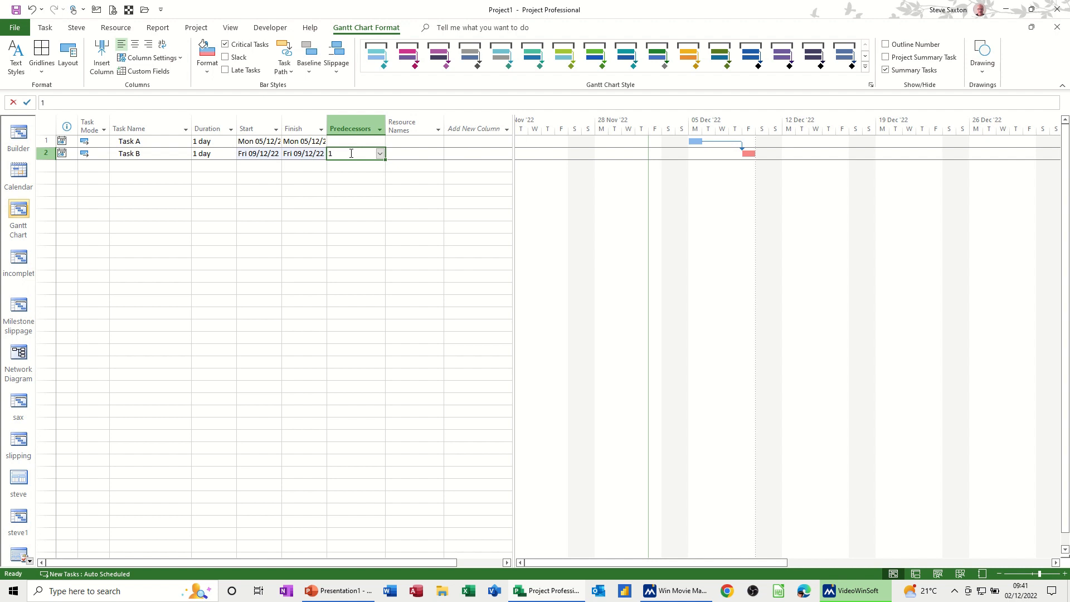
double_click(139, 153)
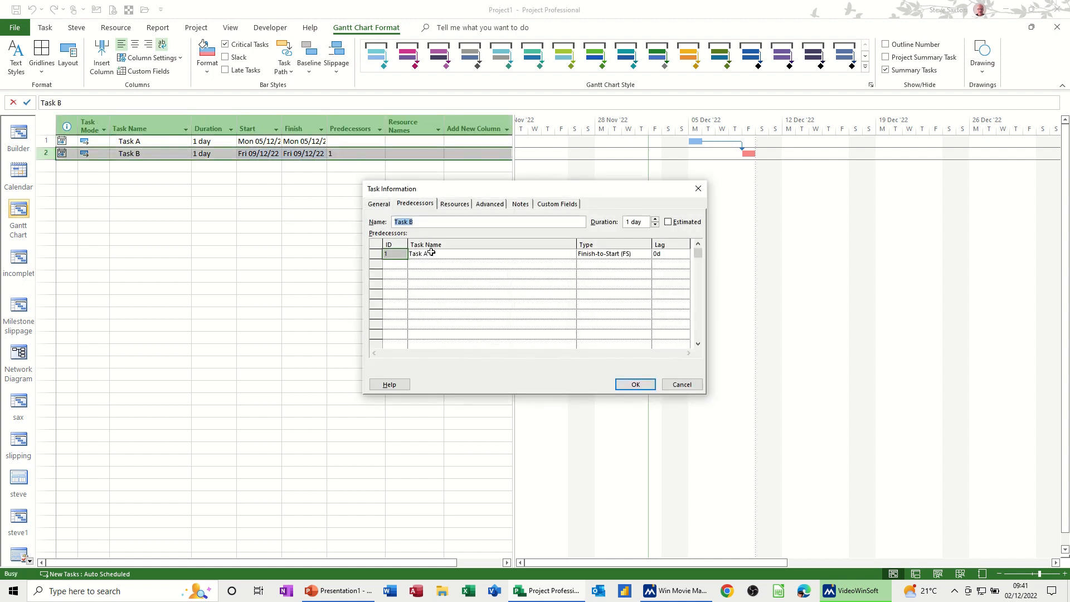
click(667, 254)
text(5)
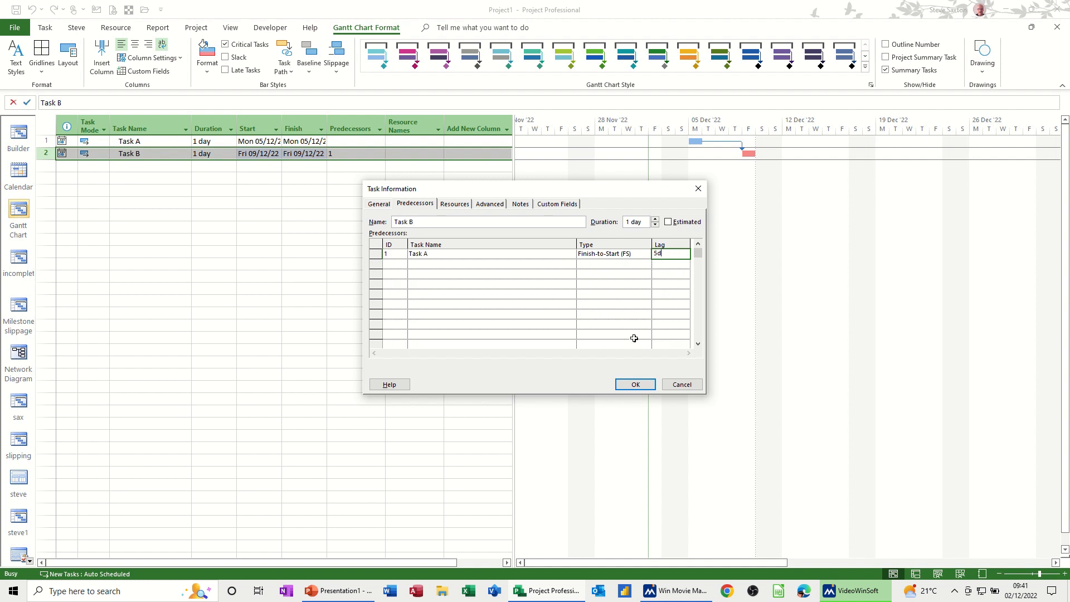
click(633, 385)
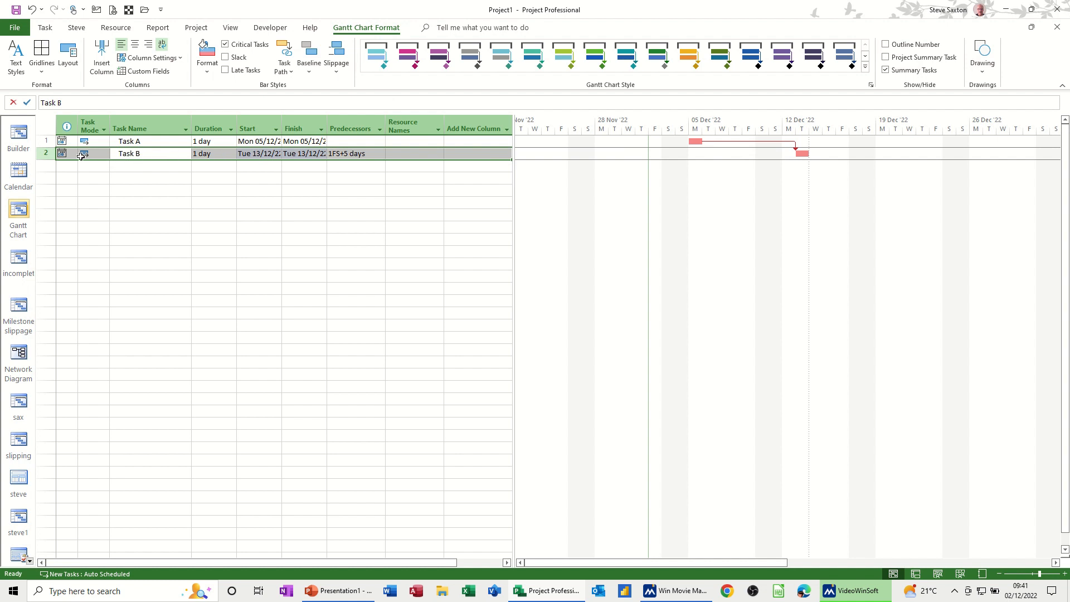
Step: Set Task B's constraint type to As Soon As Possible and clear its constraint date
mouse_move(62, 153)
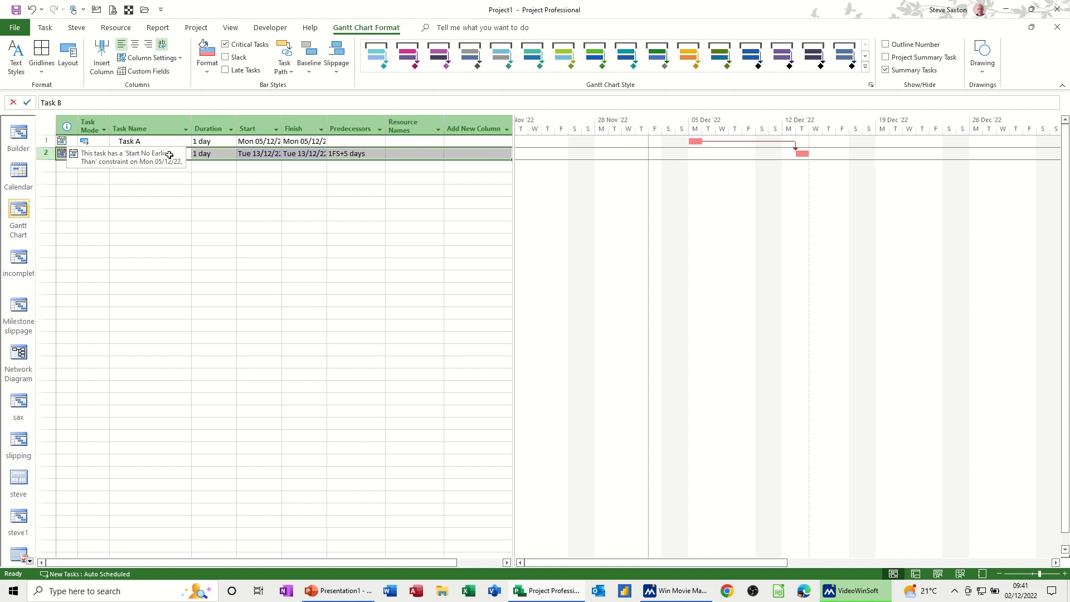
click(175, 188)
double_click(158, 155)
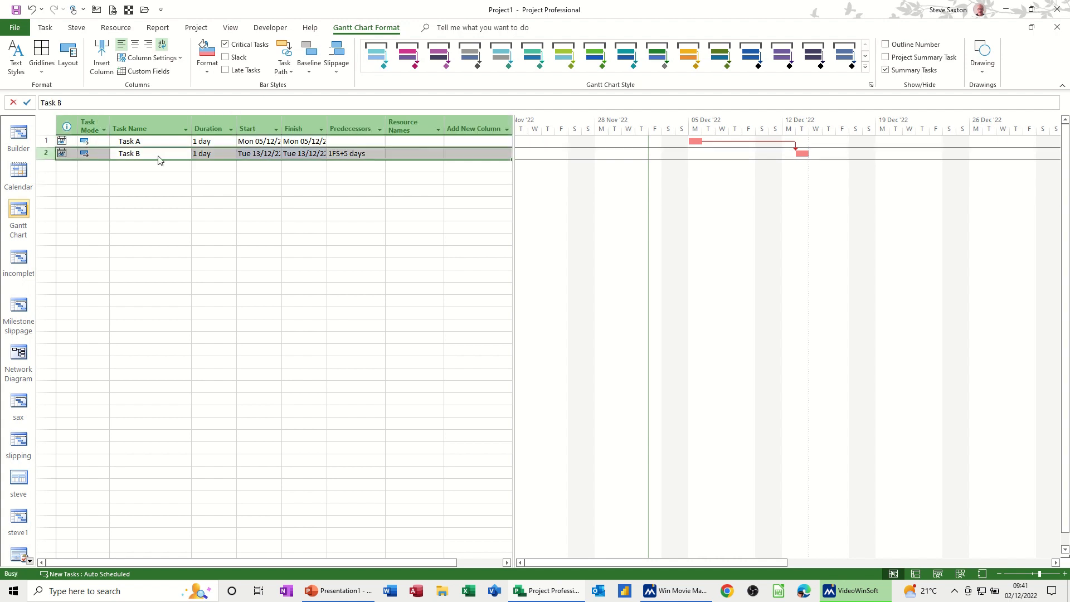
click(488, 204)
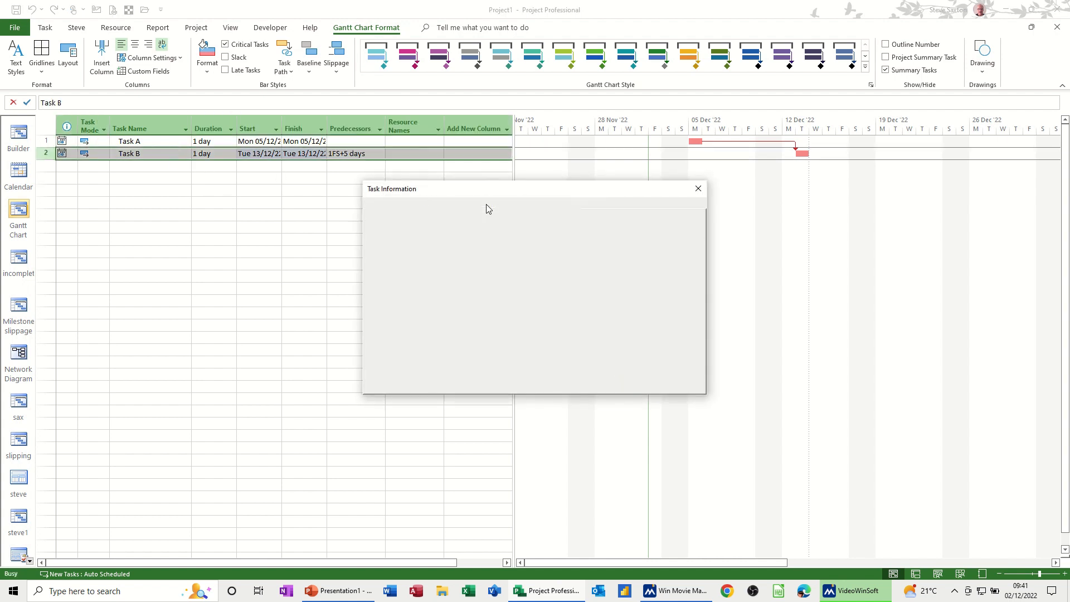
click(486, 272)
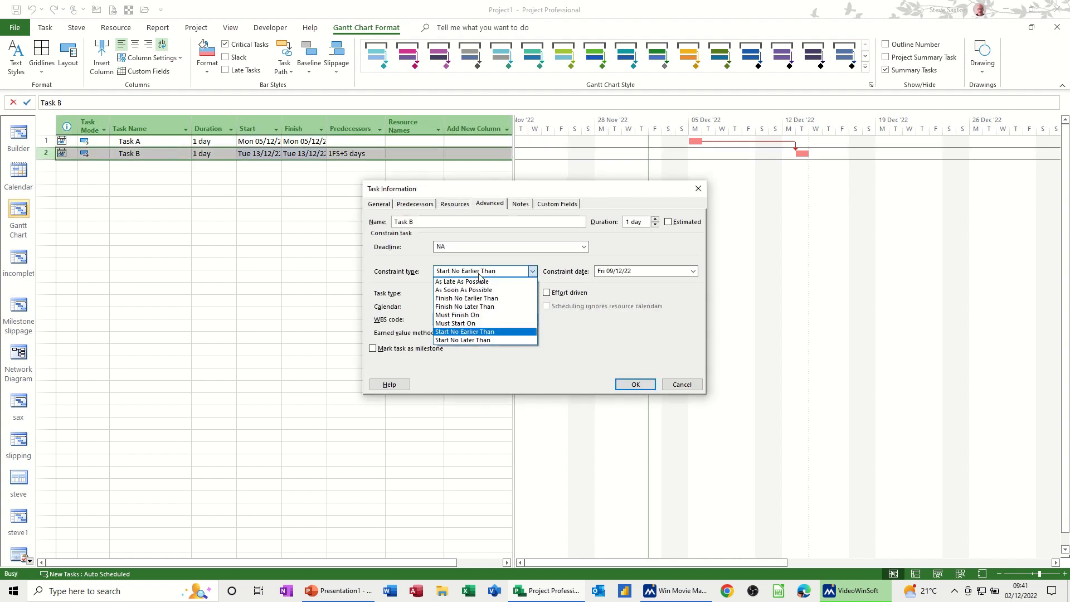
click(471, 290)
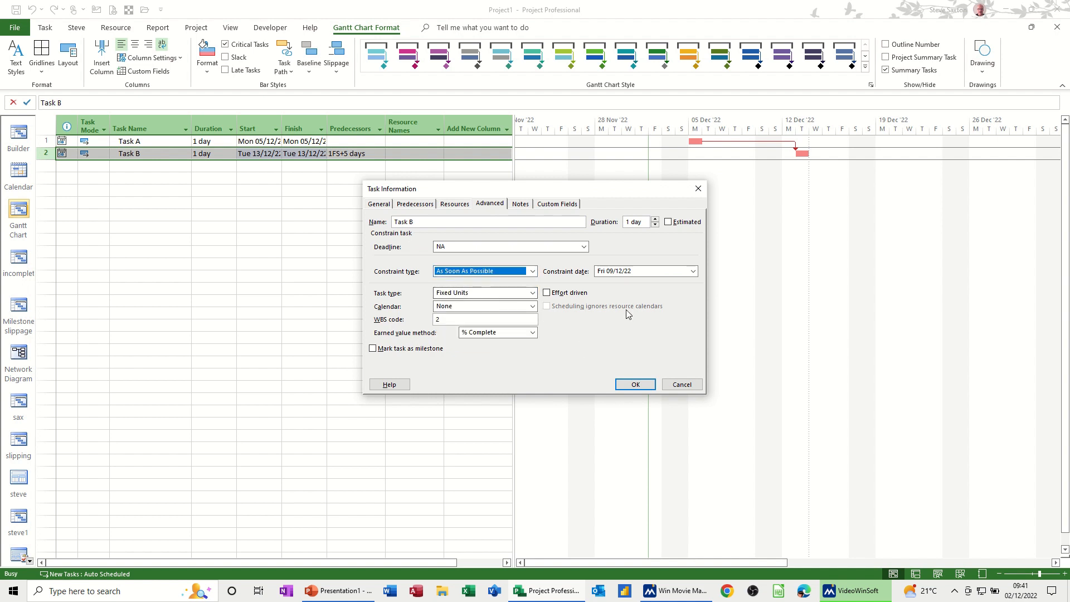
click(639, 271)
key(Delete)
click(628, 384)
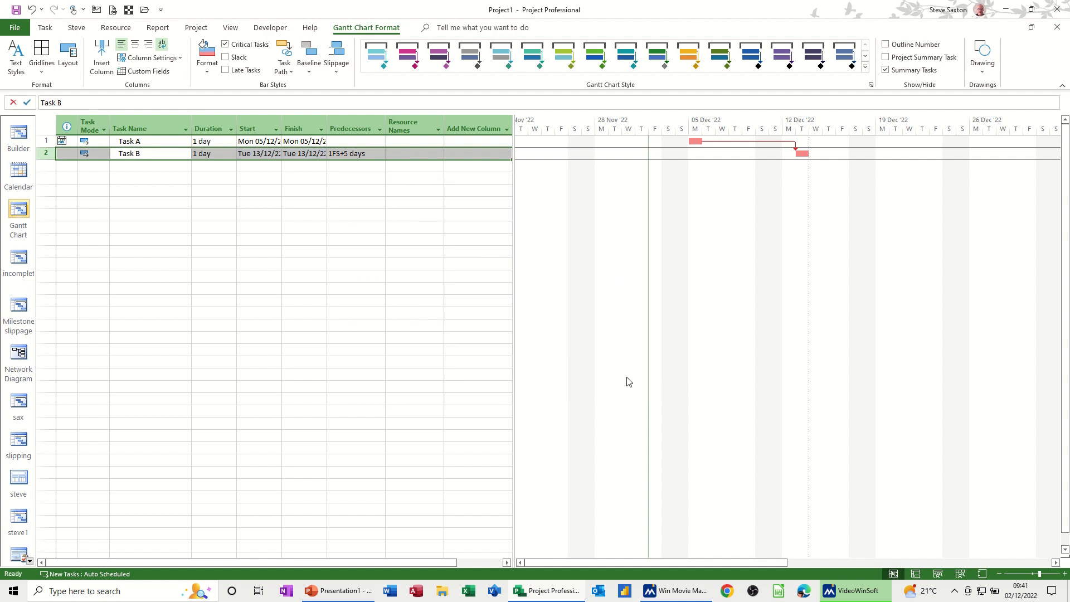
Step: Set Task A's constraint type to As Soon As Possible and clear its constraint date
double_click(129, 141)
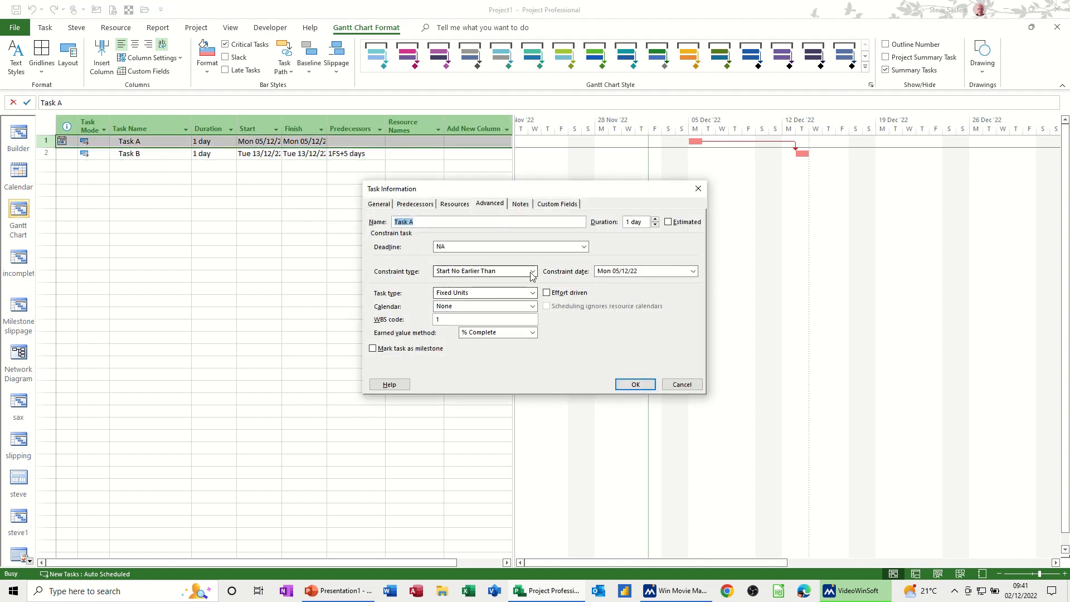
click(533, 272)
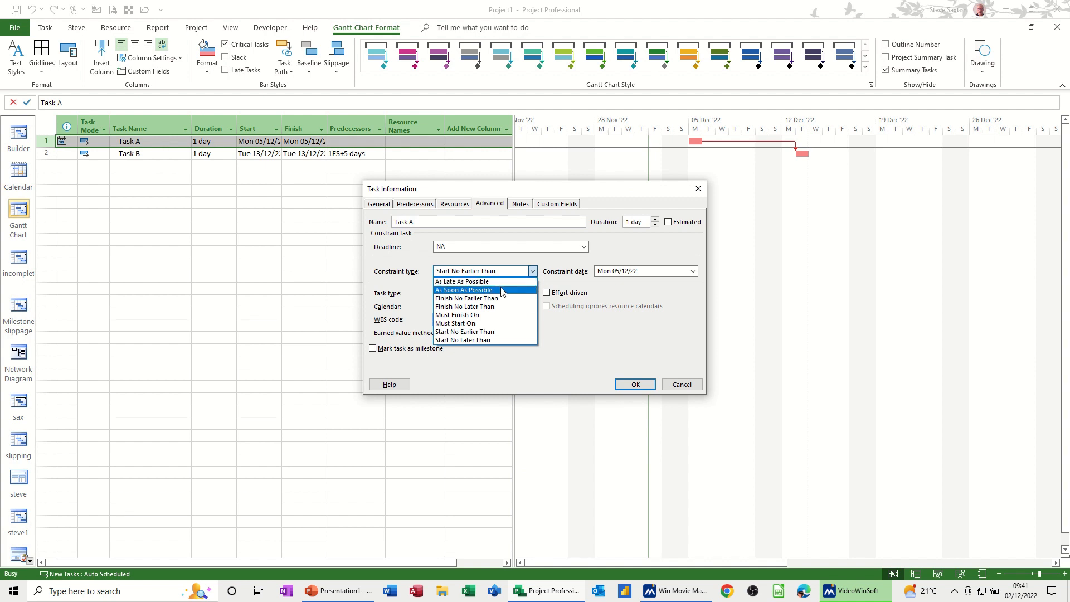
click(502, 290)
click(651, 272)
key(Delete)
click(630, 385)
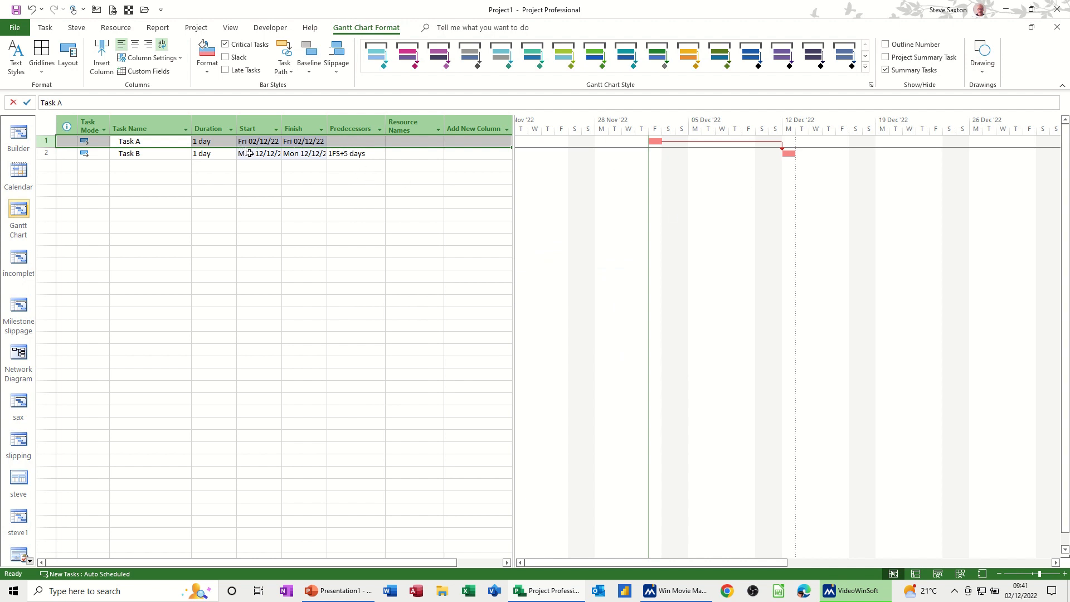
Step: Change the non-working time colour on the Gantt chart's timescale to the green theme colour
click(149, 155)
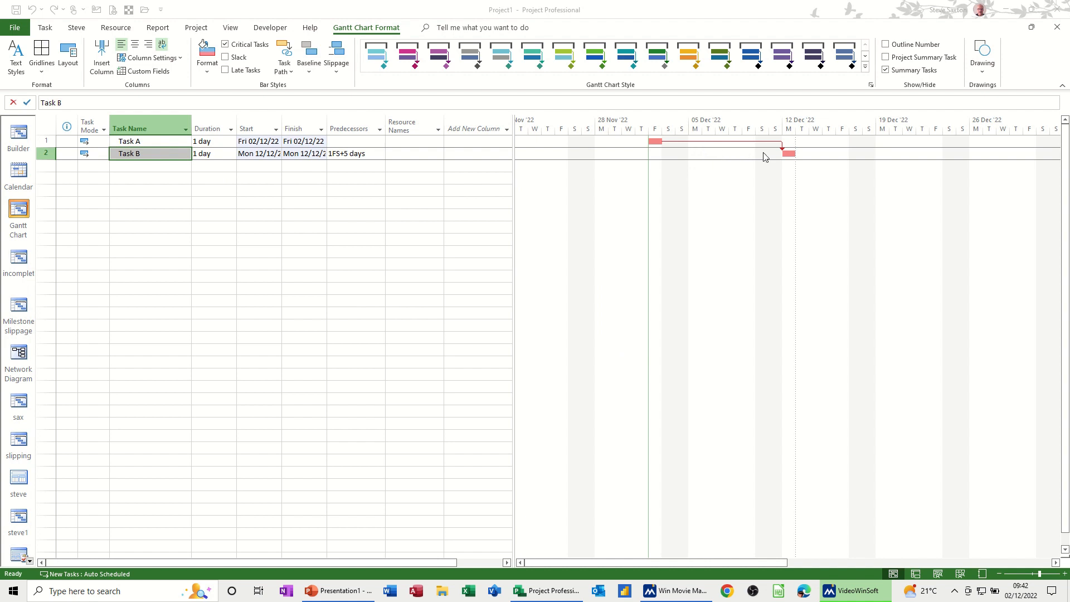
click(671, 189)
double_click(671, 189)
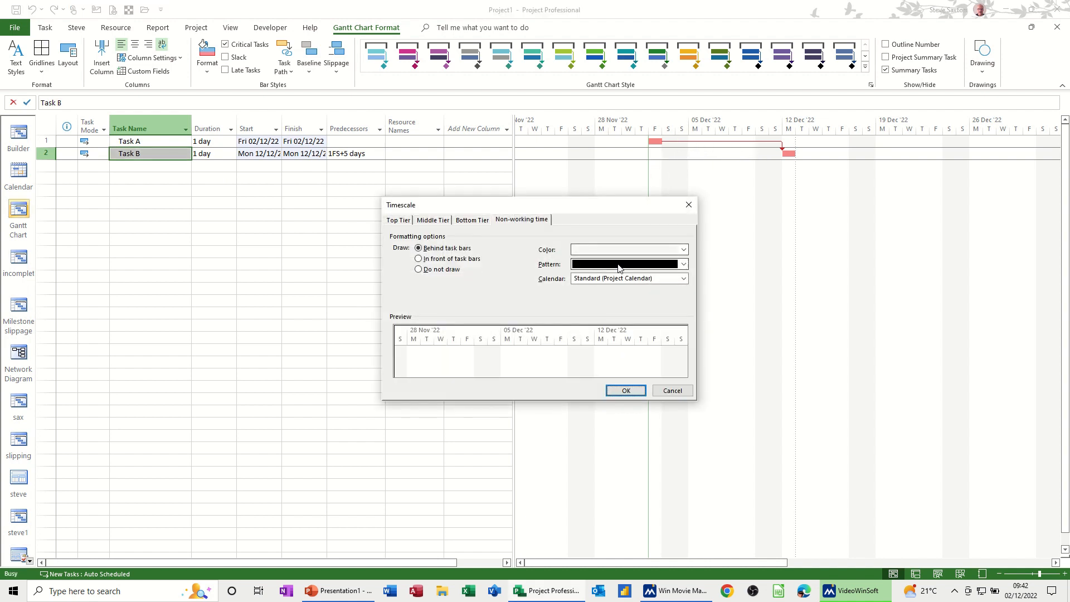
click(633, 250)
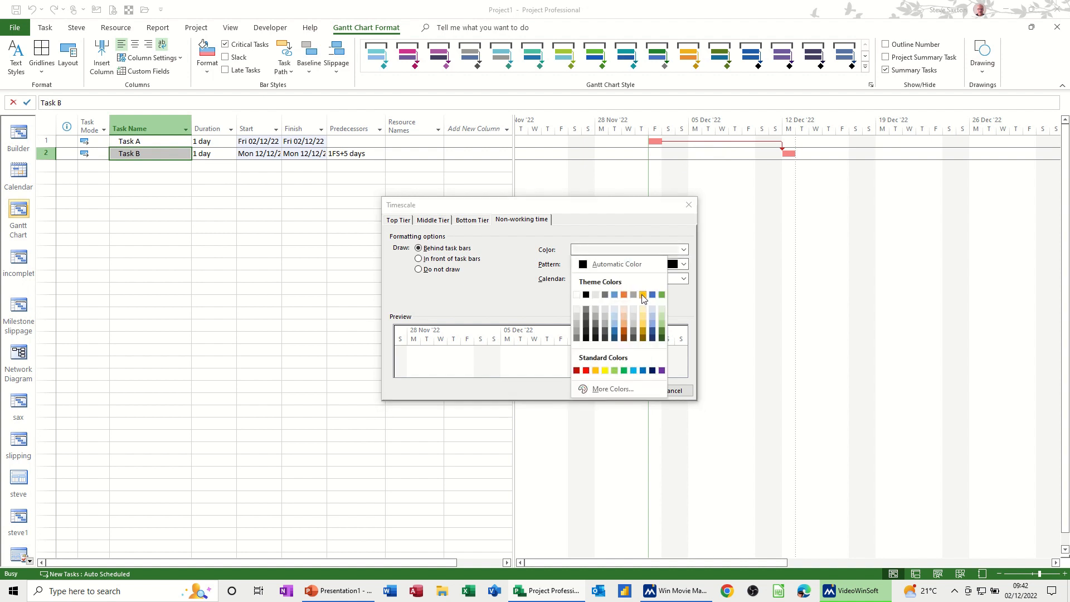
click(661, 295)
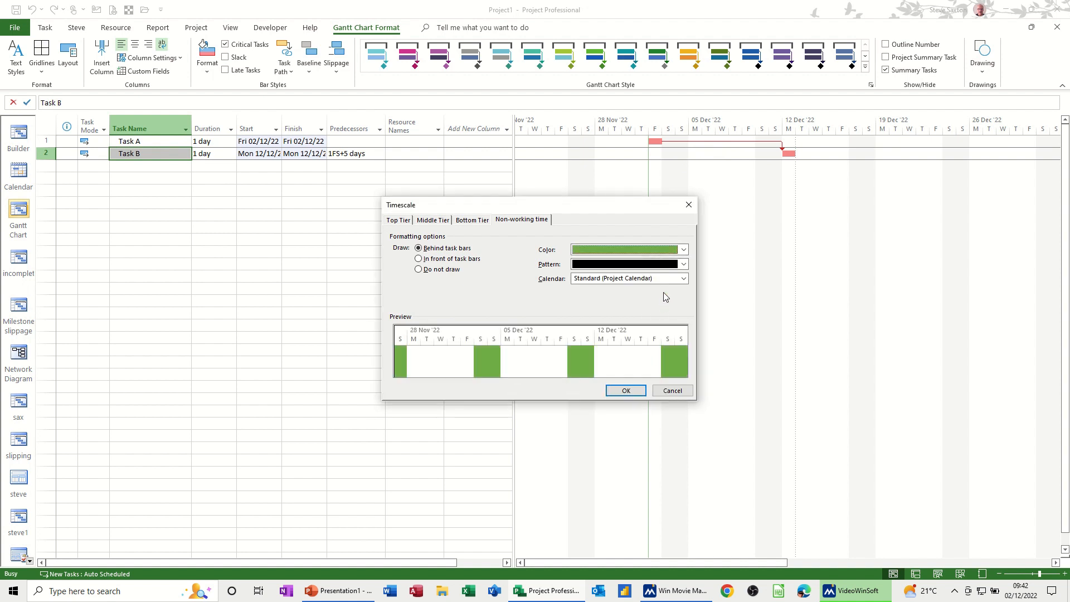
click(628, 391)
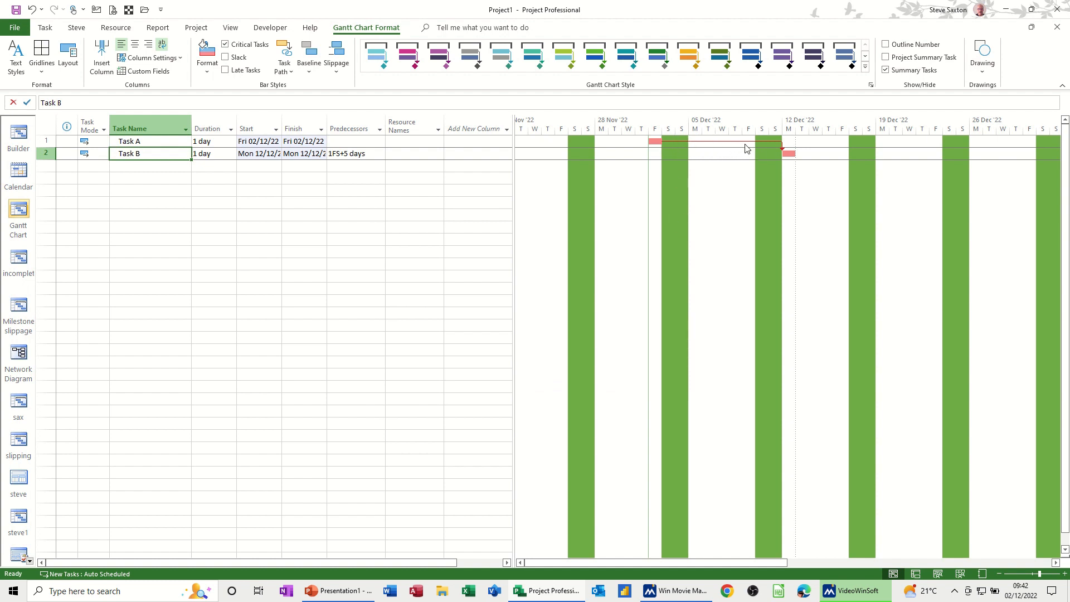
Step: Move Task A's bar on the Gantt chart so that it starts on Wed 07/12/22
drag(653, 142, 734, 142)
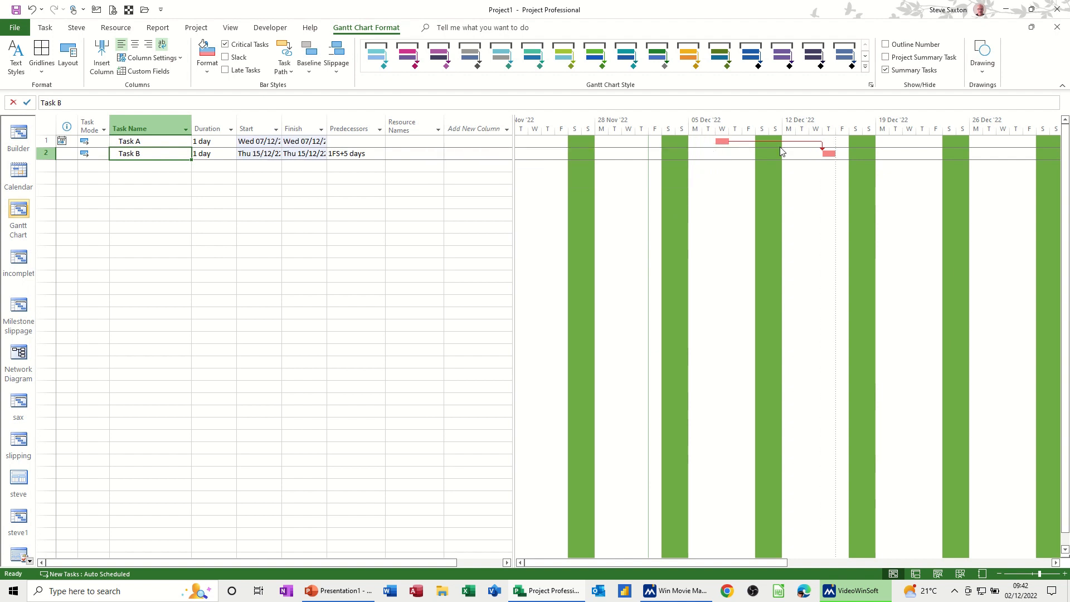